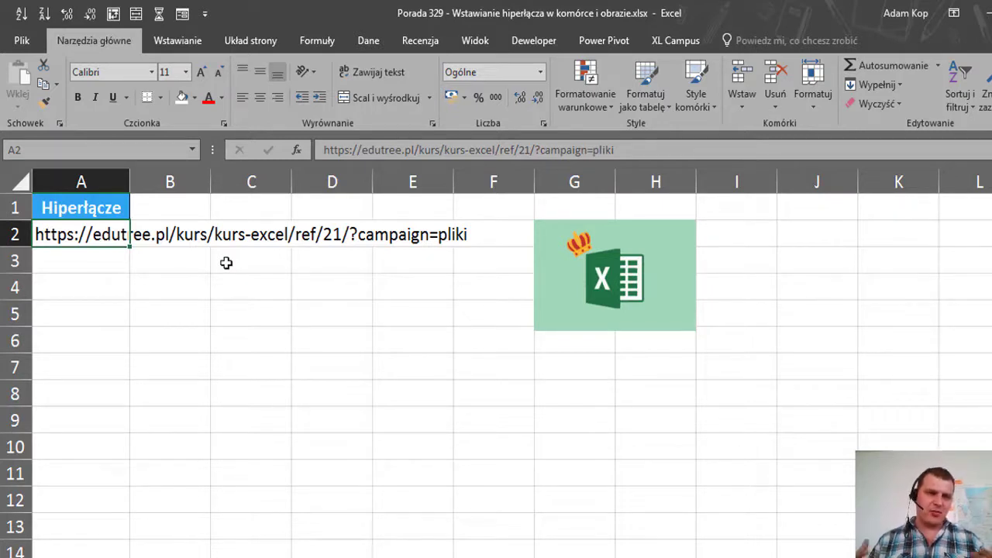
Re-enter the URL in A2 so Excel turns it into a clickable hyperlink
{"action": "key", "text": "F2"}
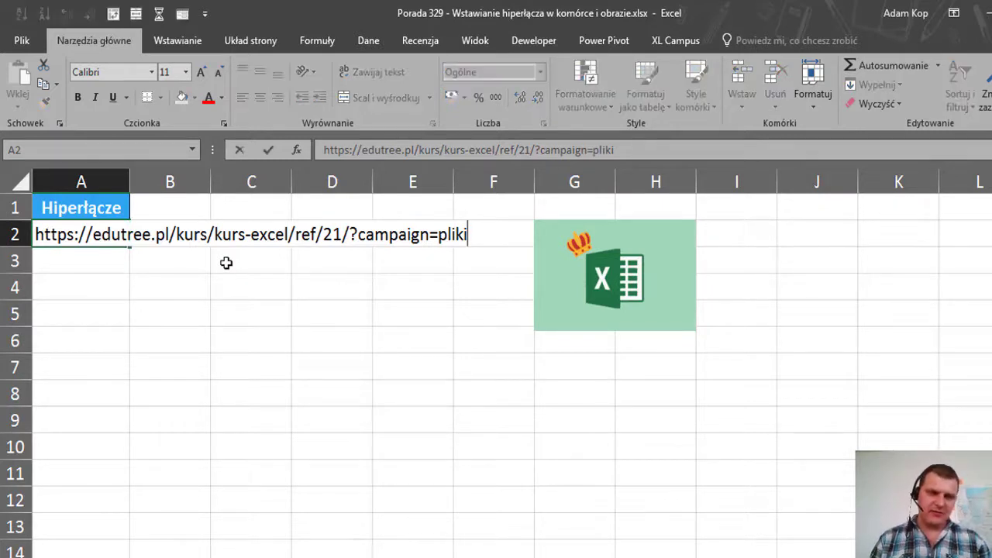
{"action": "key", "text": "Return"}
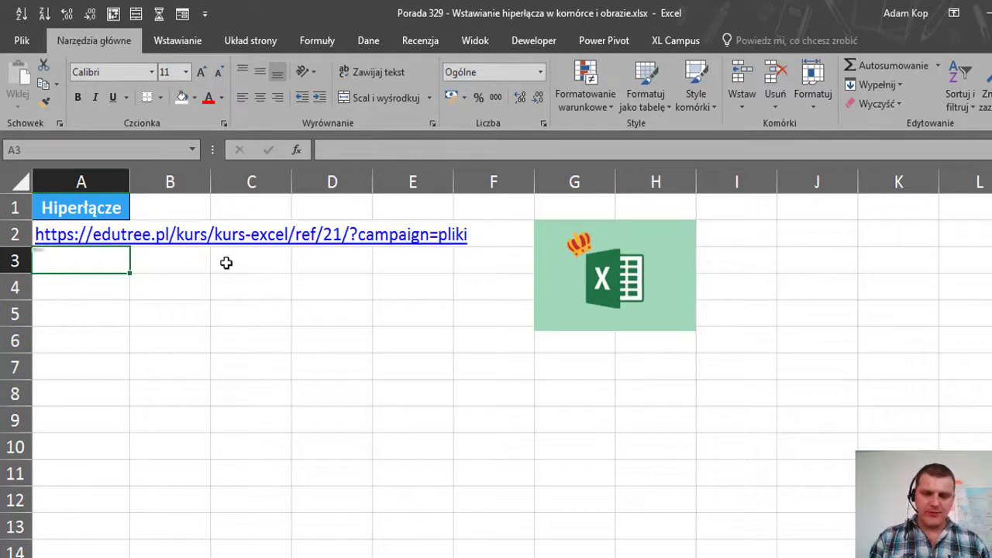
{"action": "key", "text": "Up"}
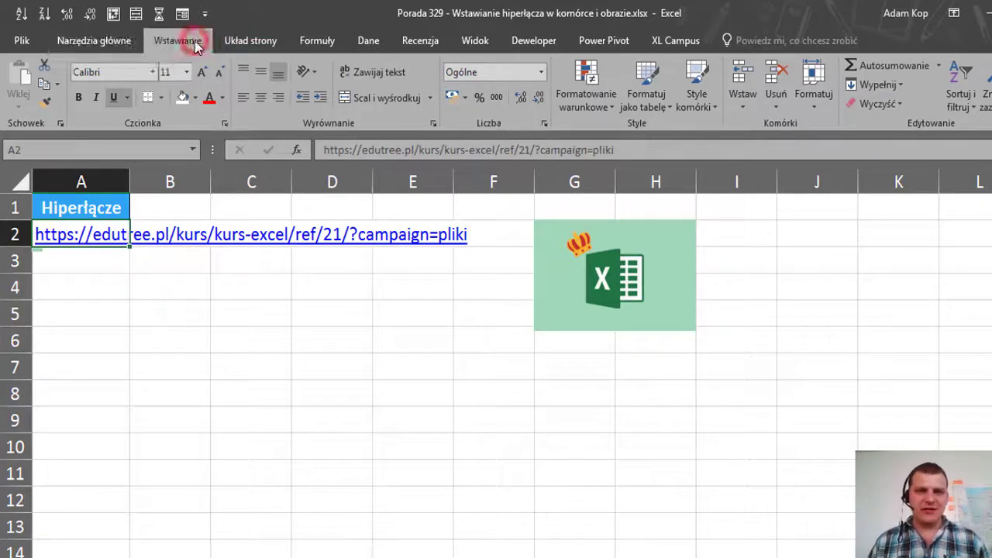
Open the Edytowanie hiperłącza dialog for A2 via the Insert tab's Link command
{"action": "left_click", "coordinate": [193, 40]}
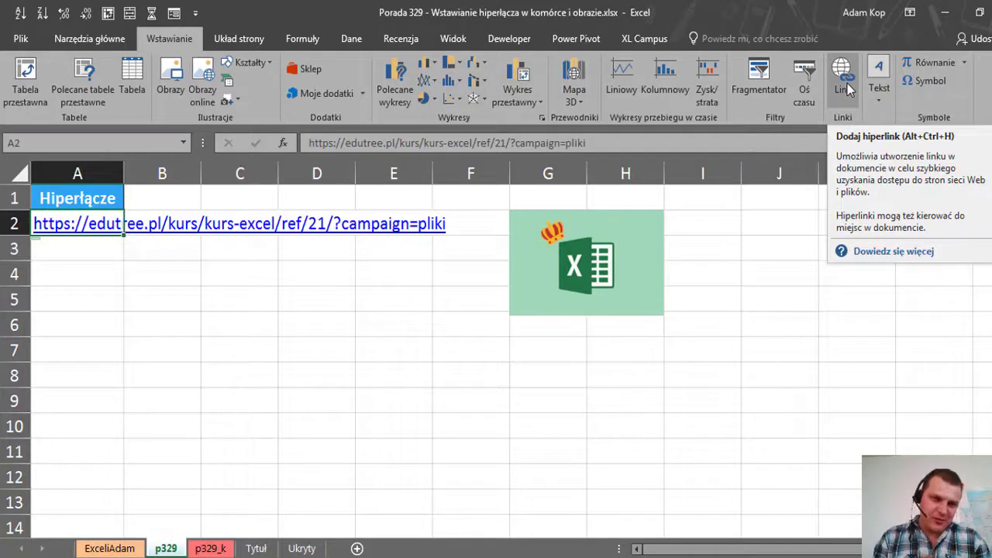
{"action": "left_click", "coordinate": [843, 84]}
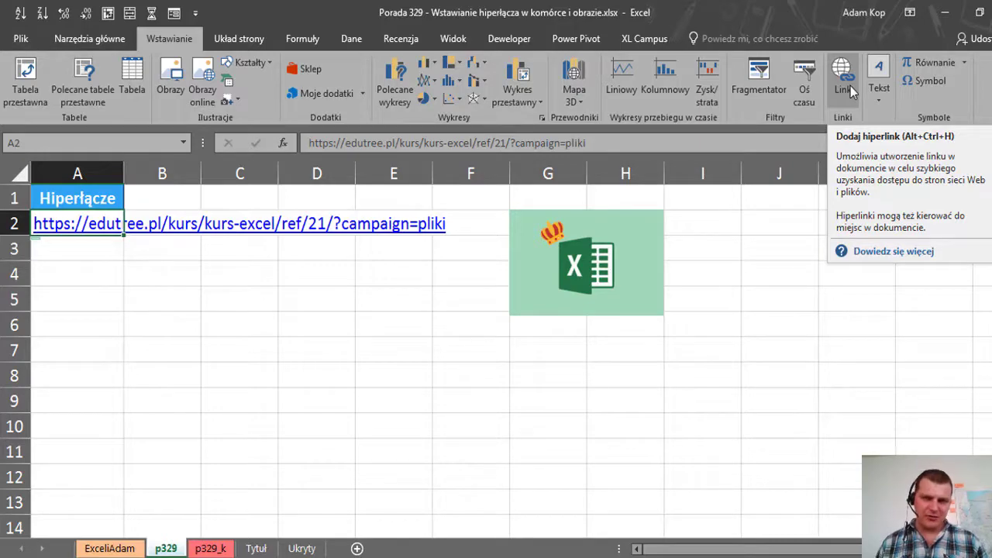
{"action": "left_click", "coordinate": [844, 78]}
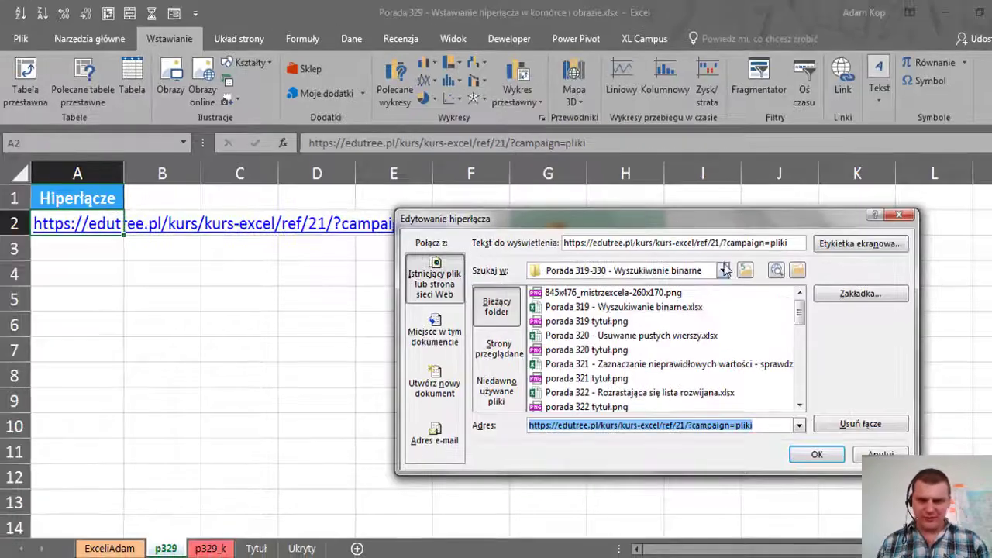
{"action": "left_click_drag", "start_coordinate": [657, 76], "coordinate": [600, 77]}
{"action": "left_click_drag", "start_coordinate": [753, 245], "coordinate": [804, 242]}
{"action": "key", "text": "Delete"}
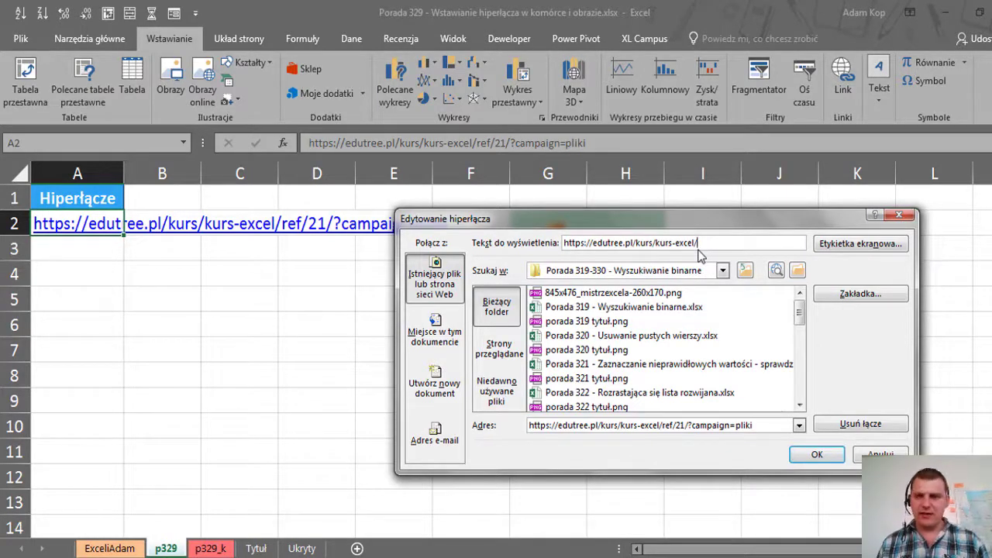
{"action": "double_click", "coordinate": [649, 245]}
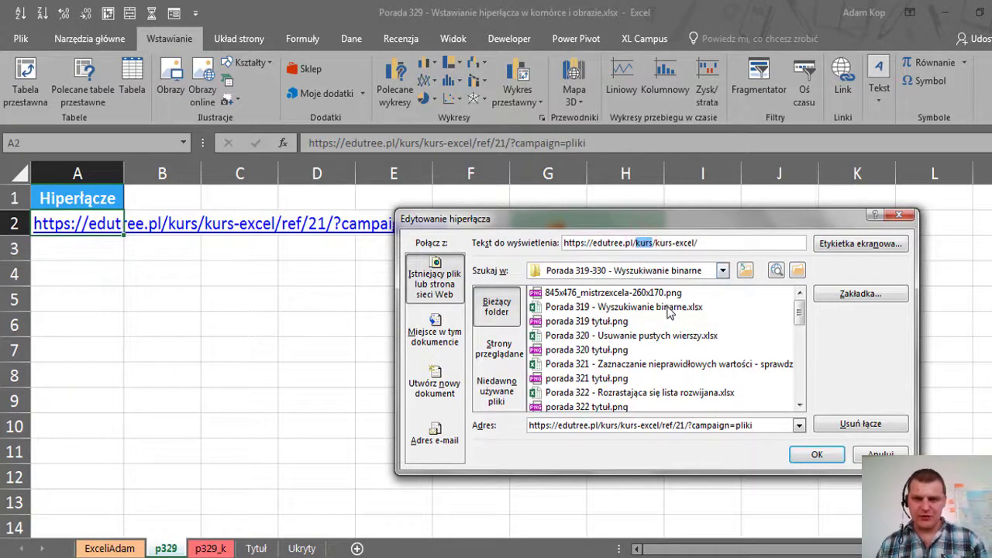
{"action": "key", "text": "Delete"}
{"action": "key", "text": "Delete"}
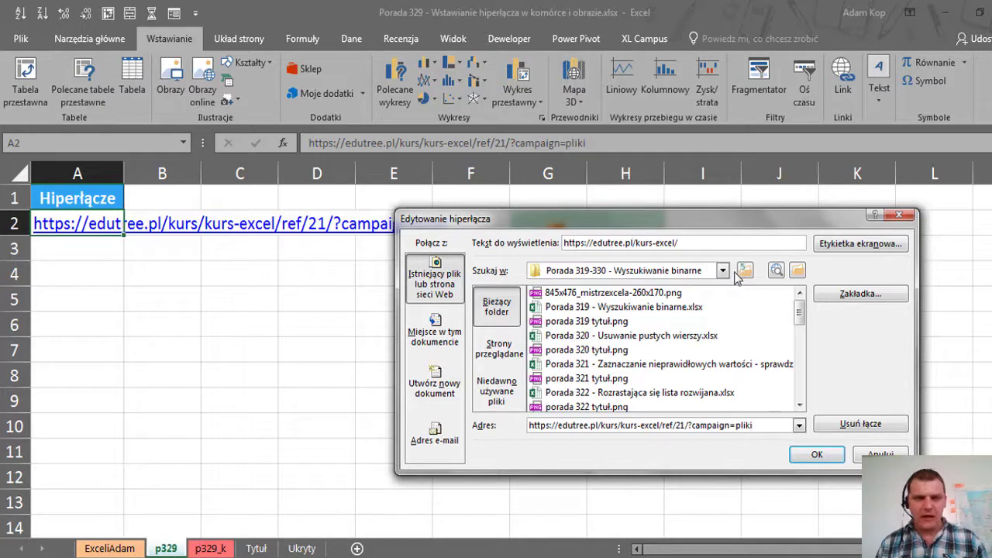
{"action": "double_click", "coordinate": [645, 245]}
{"action": "key", "text": "BackSpace"}
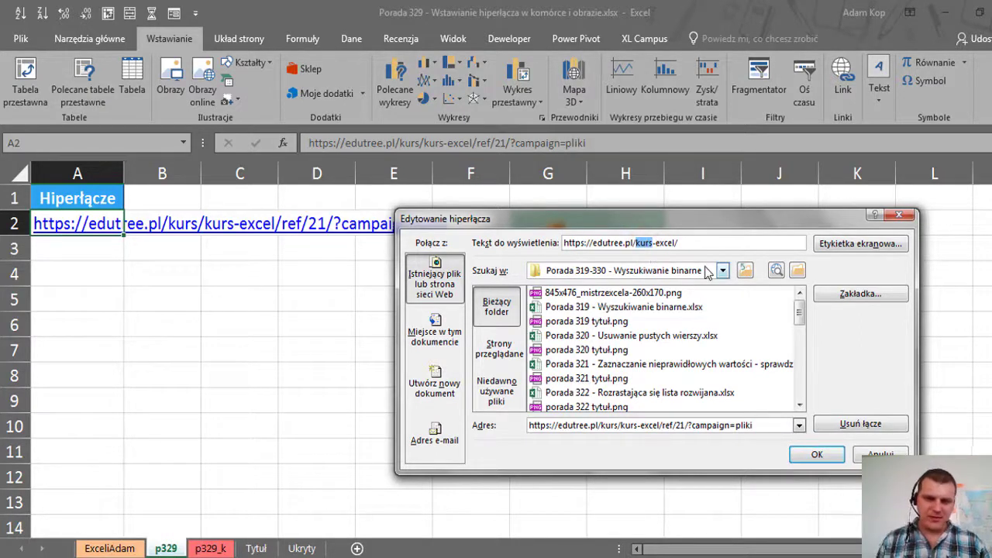
{"action": "type", "text": "mistrz"}
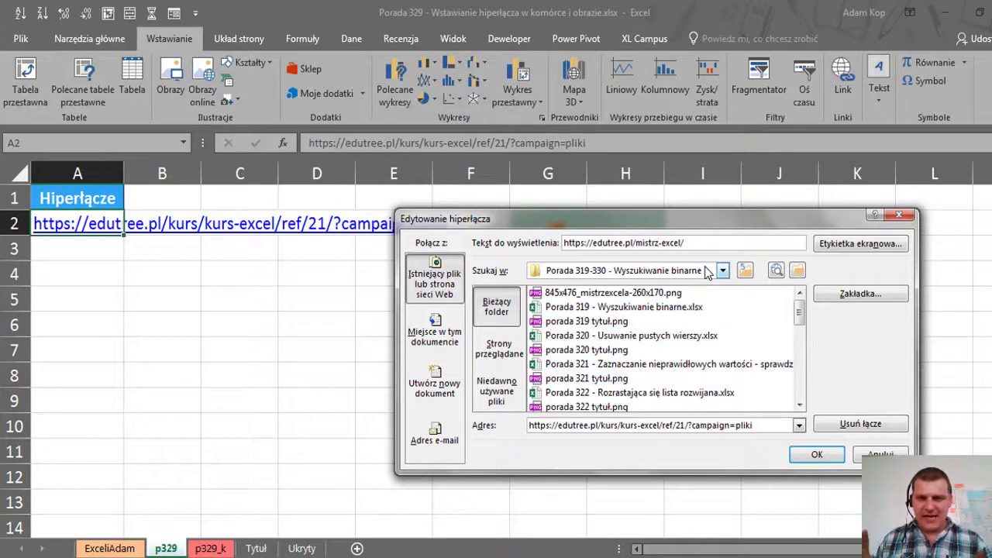
{"action": "key", "text": "Right"}
{"action": "key", "text": "Right"}
{"action": "key", "text": "Right"}
{"action": "key", "text": "Right"}
{"action": "key", "text": "Right"}
{"action": "key", "text": "Right"}
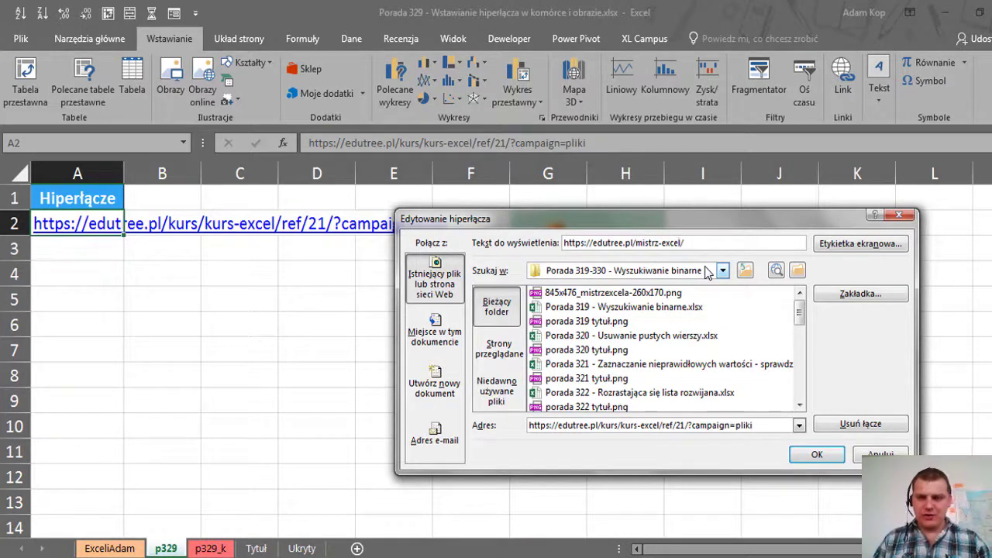
{"action": "type", "text": "a"}
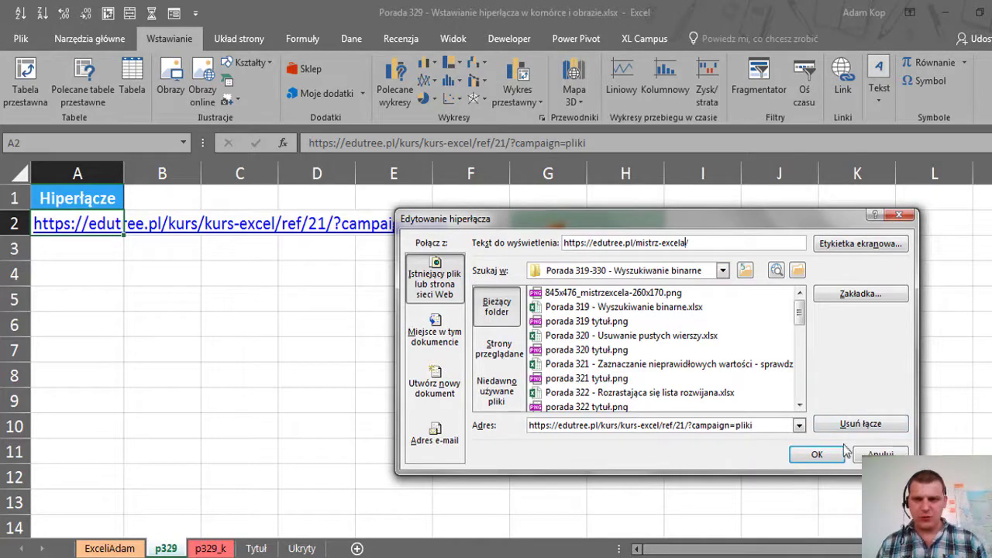
{"action": "left_click", "coordinate": [817, 455]}
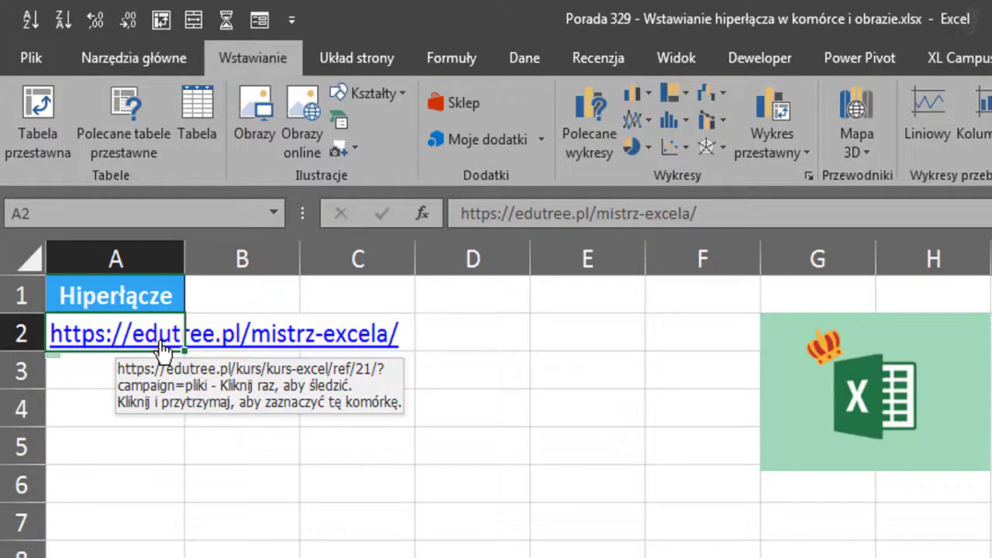
Enter Tekst in A4 and open the Insert Hyperlink dialog for it with Ctrl+K
{"action": "left_click", "coordinate": [133, 403]}
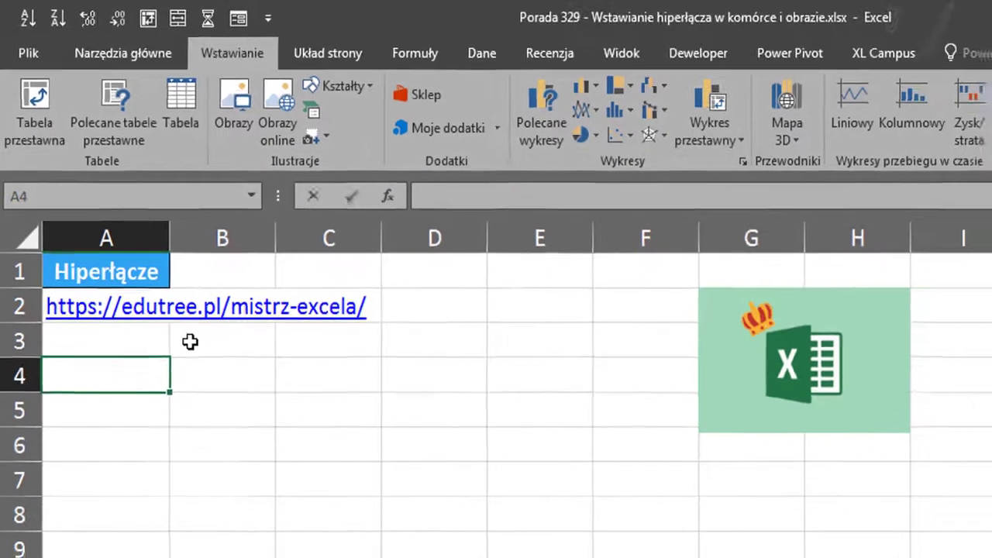
{"action": "type", "text": "Tekst"}
{"action": "key", "text": "Return"}
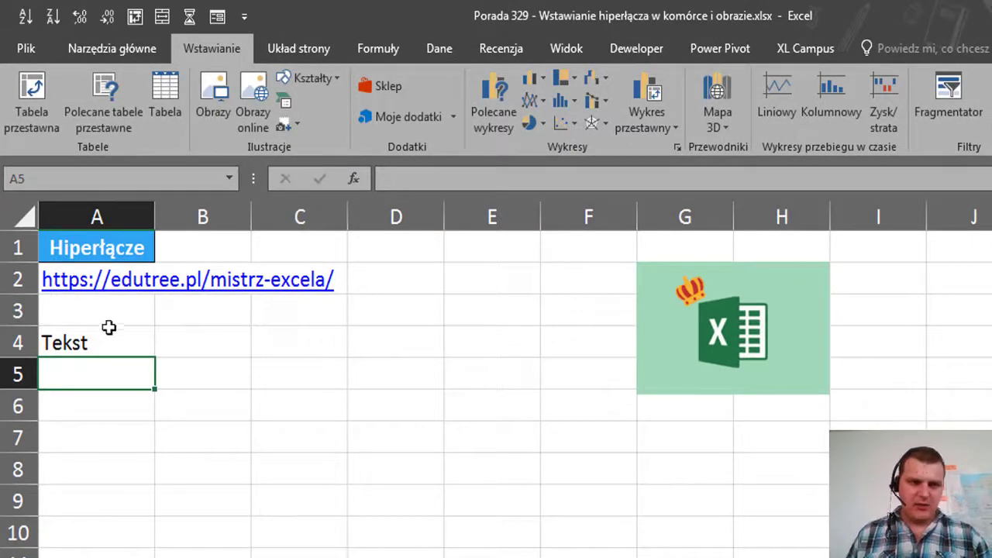
{"action": "left_click", "coordinate": [113, 331]}
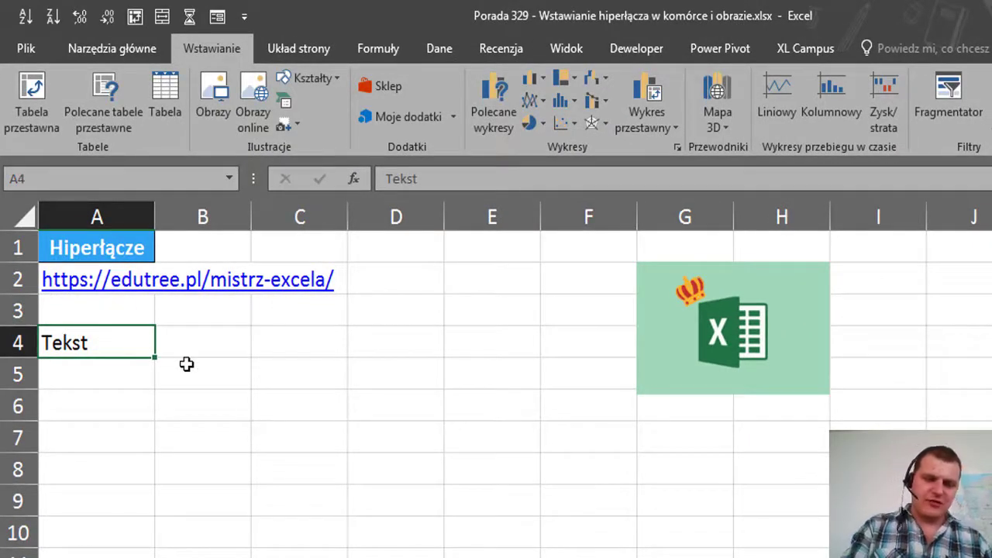
{"action": "key", "text": "ctrl+k"}
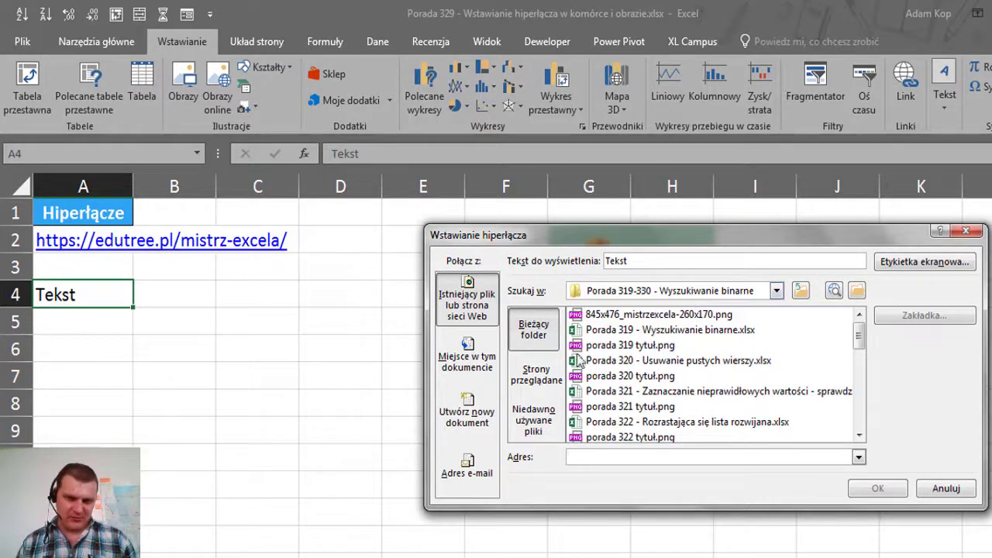
Link Tekst in A4 to cell A1 on this workbook's ExceliAdam sheet
{"action": "left_click", "coordinate": [546, 373]}
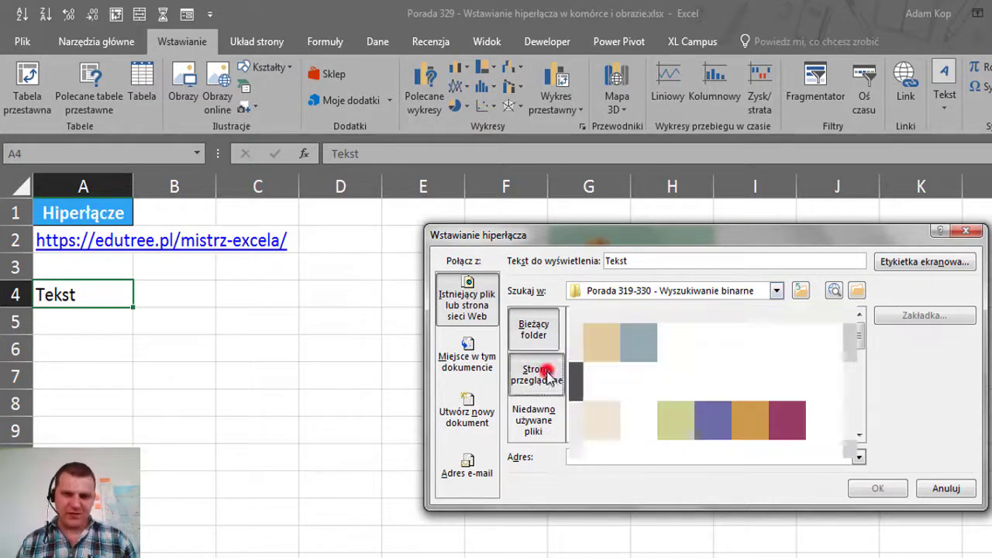
{"action": "left_click", "coordinate": [546, 434]}
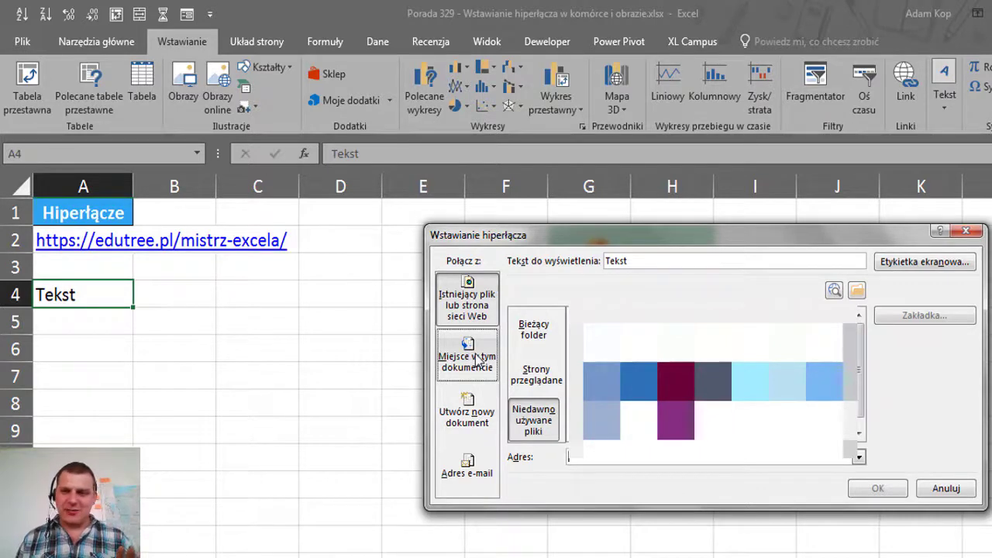
{"action": "left_click", "coordinate": [479, 358]}
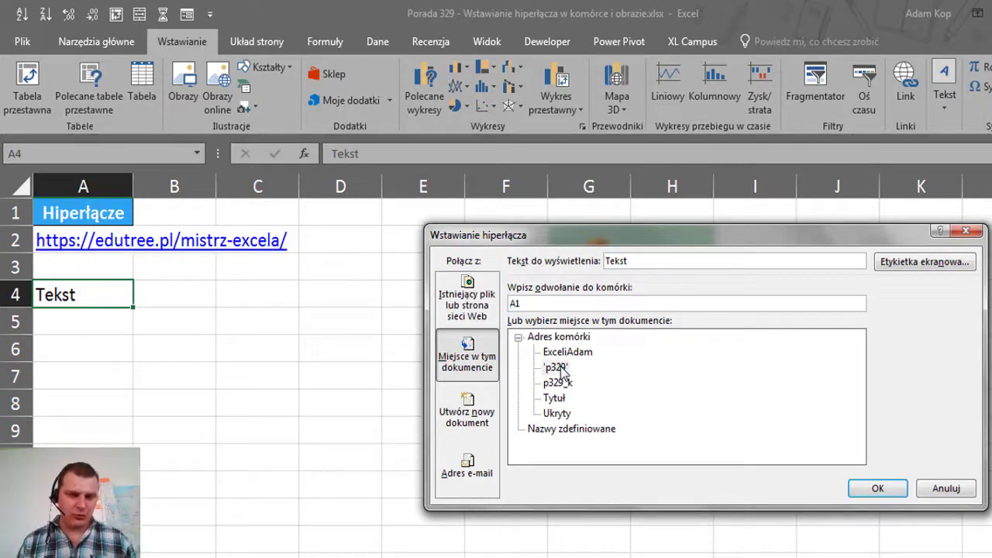
{"action": "left_click", "coordinate": [567, 353]}
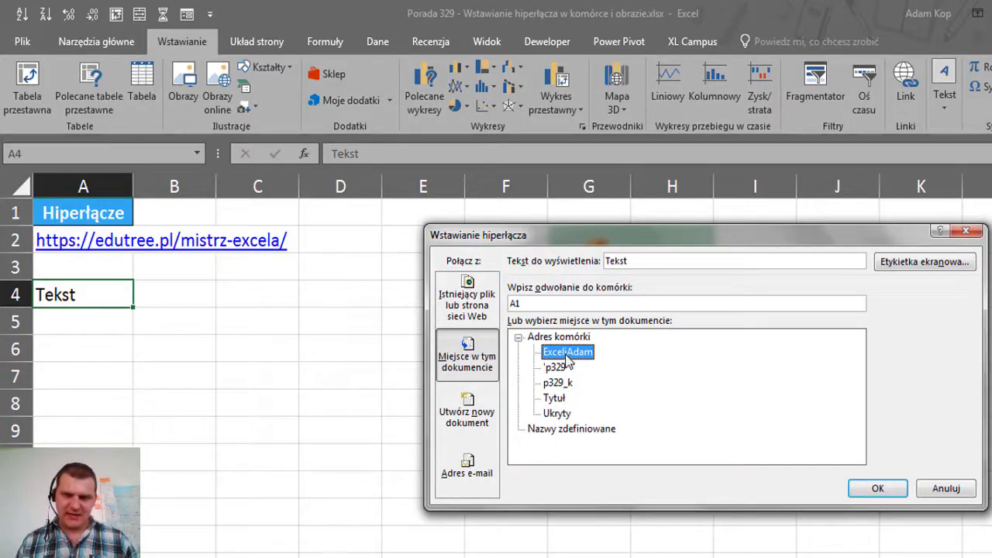
{"action": "left_click", "coordinate": [875, 490]}
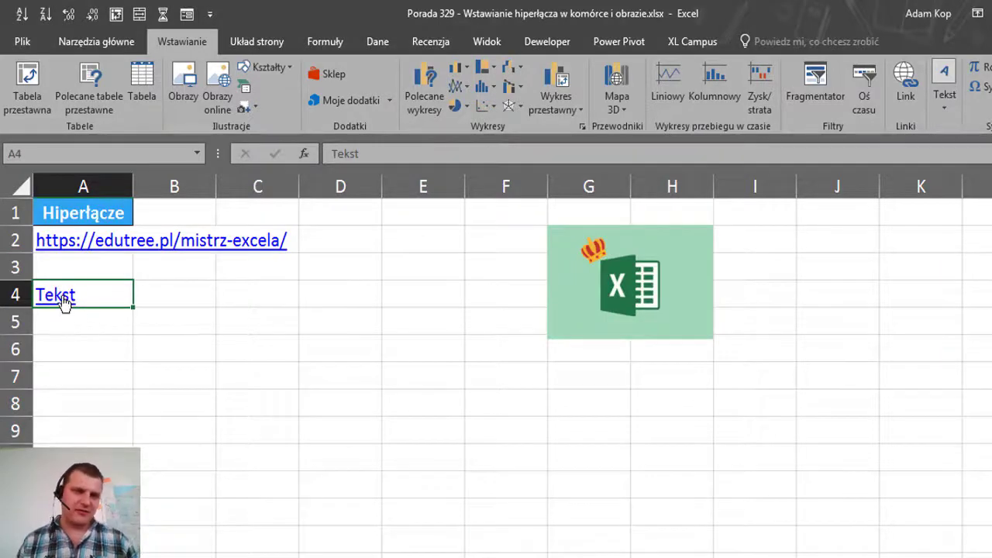
Follow the Tekst link to the ExceliAdam sheet, look around, then return to the p329 sheet
{"action": "mouse_move", "coordinate": [65, 303]}
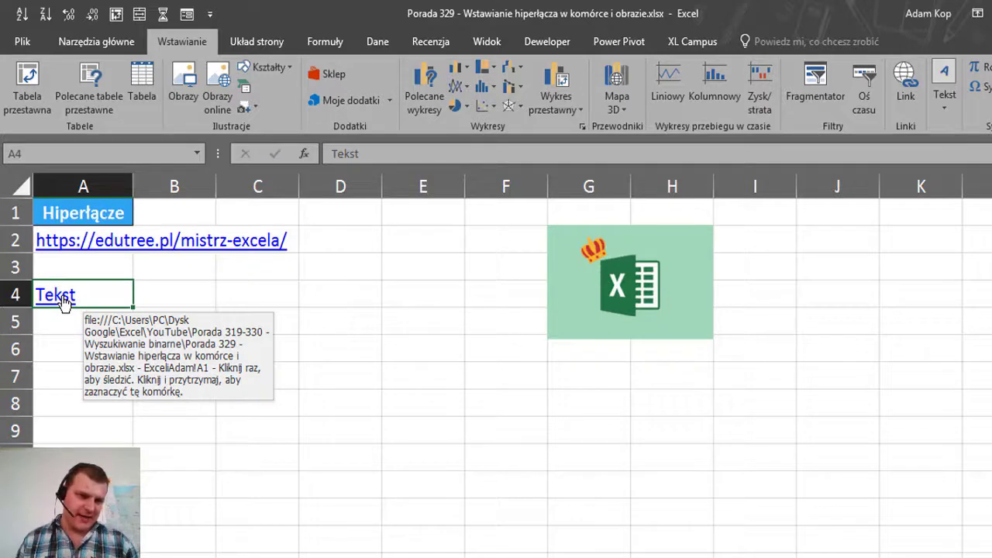
{"action": "left_click", "coordinate": [64, 302]}
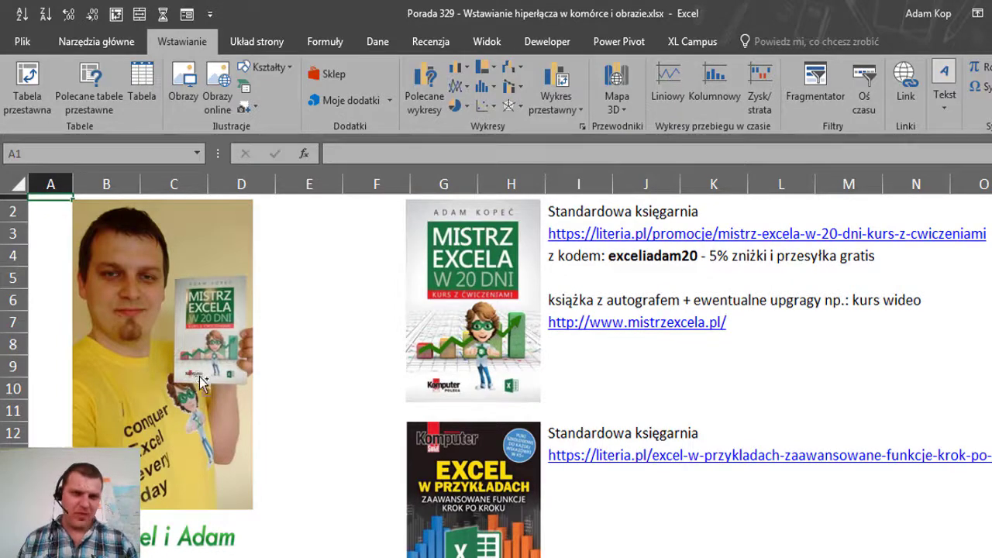
{"action": "scroll", "coordinate": [199, 382], "scroll_direction": "down", "scroll_amount": 1}
{"action": "scroll", "coordinate": [283, 380], "scroll_direction": "down", "scroll_amount": 6}
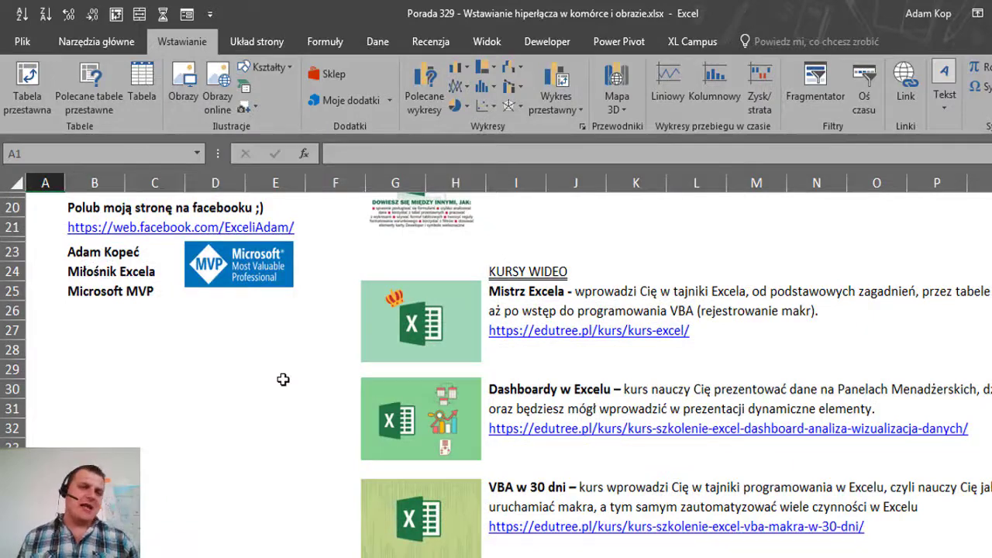
{"action": "scroll", "coordinate": [283, 379], "scroll_direction": "down", "scroll_amount": 2}
{"action": "scroll", "coordinate": [283, 379], "scroll_direction": "up", "scroll_amount": 8}
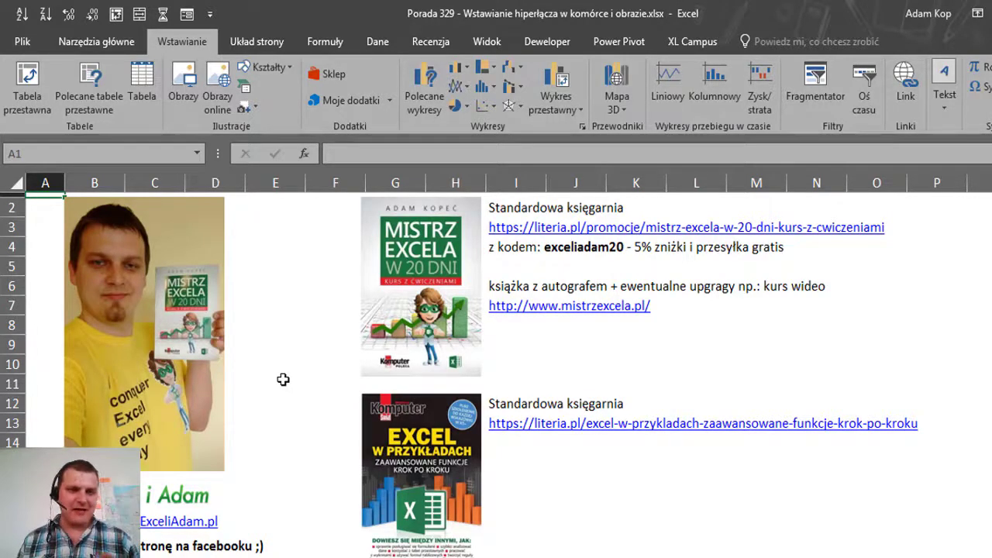
{"action": "left_click", "coordinate": [217, 555]}
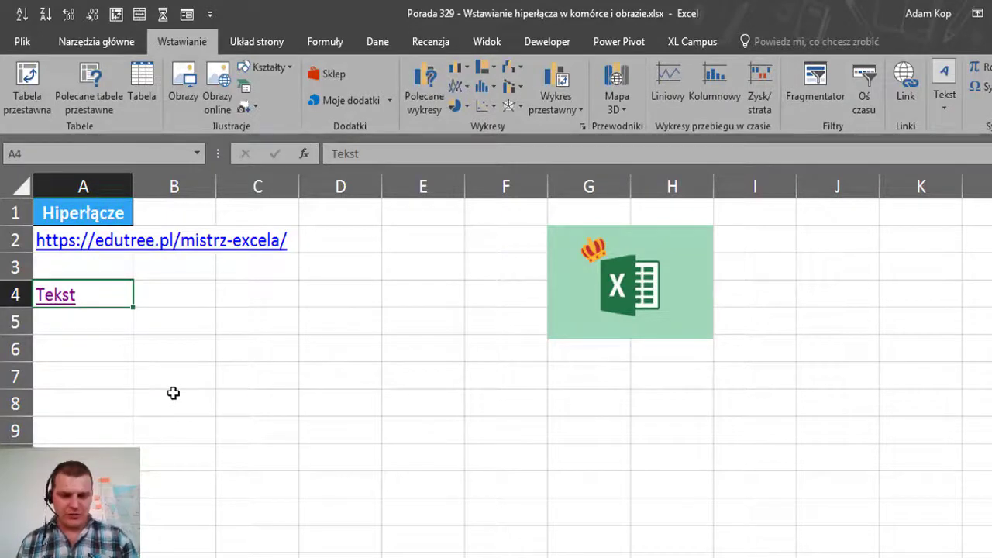
Reopen A4's hyperlink settings with the E-mail Address target type selected
{"action": "key", "text": "ctrl+k"}
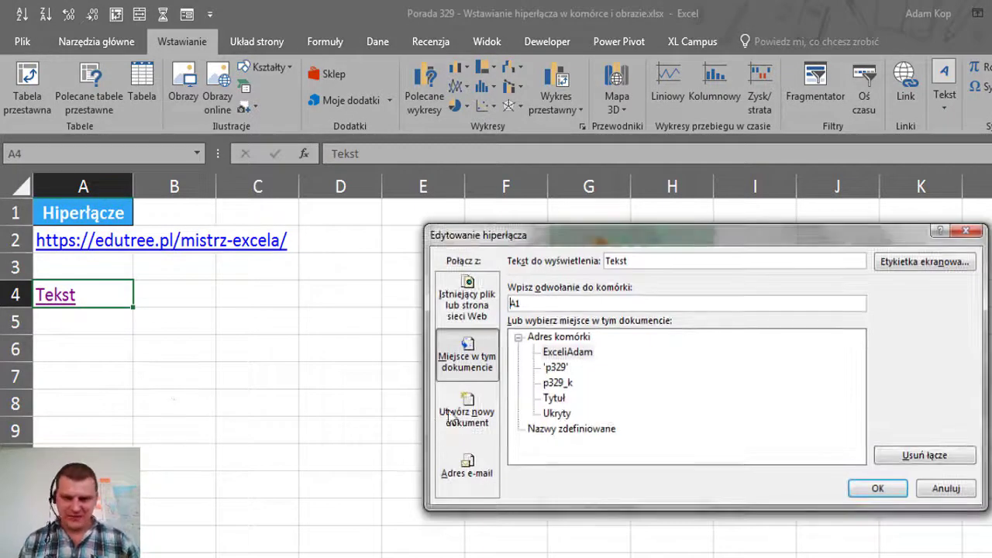
{"action": "left_click", "coordinate": [462, 411]}
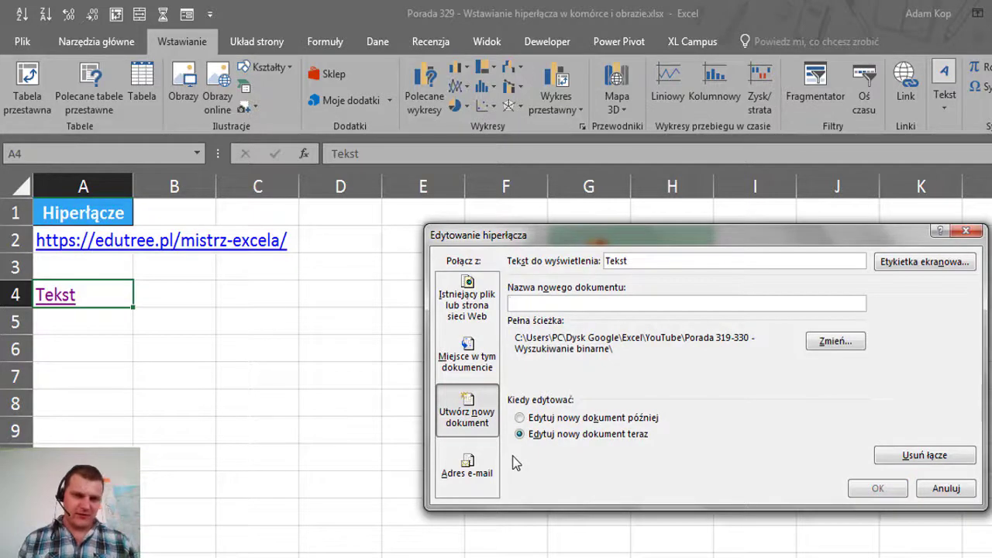
{"action": "left_click", "coordinate": [481, 475]}
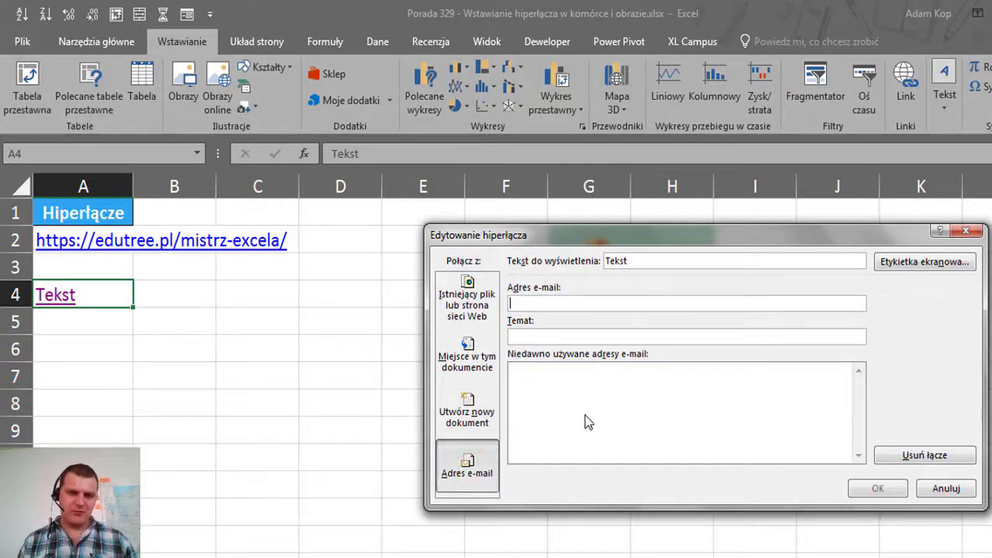
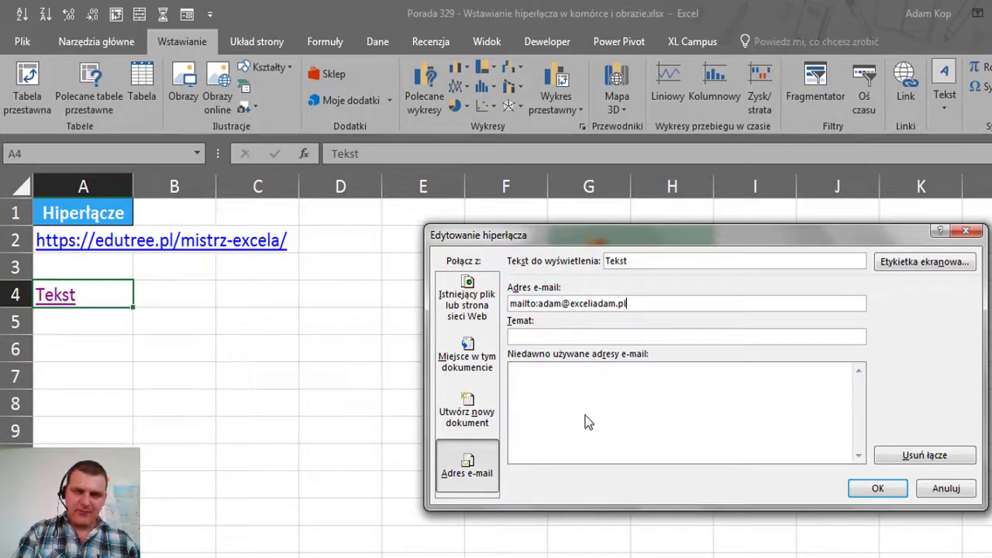
Enter the recipient e-mail address, display text 'Wyślij mail' and subject Test, then confirm
{"action": "left_click", "coordinate": [574, 337]}
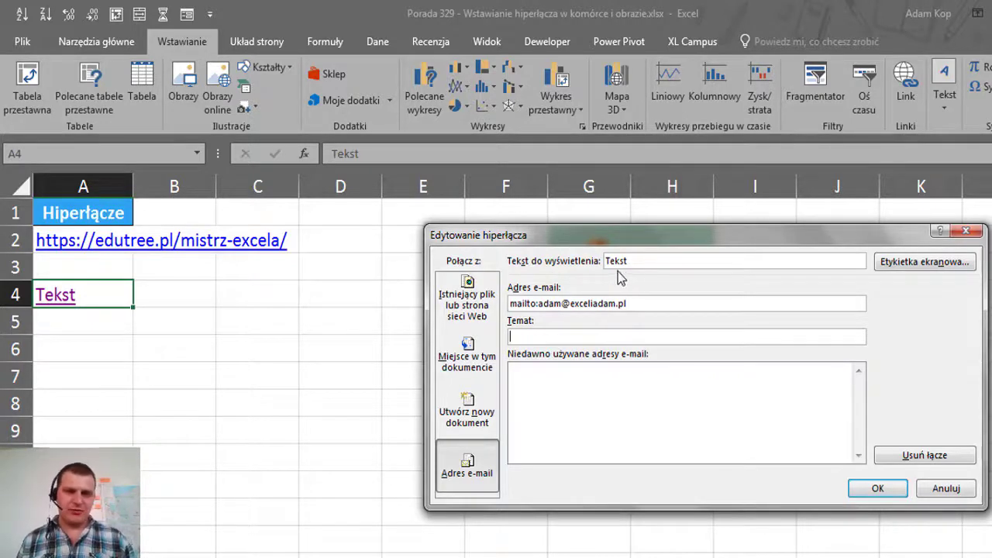
{"action": "left_click", "coordinate": [647, 260]}
{"action": "left_click_drag", "start_coordinate": [647, 261], "coordinate": [571, 261]}
{"action": "type", "text": "Wy"}
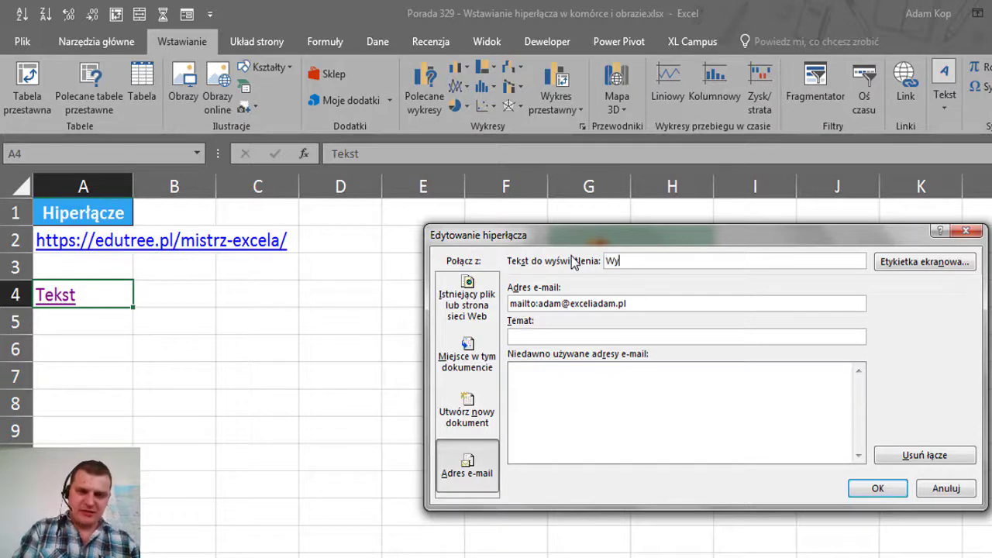
{"action": "type", "text": "ślij mail"}
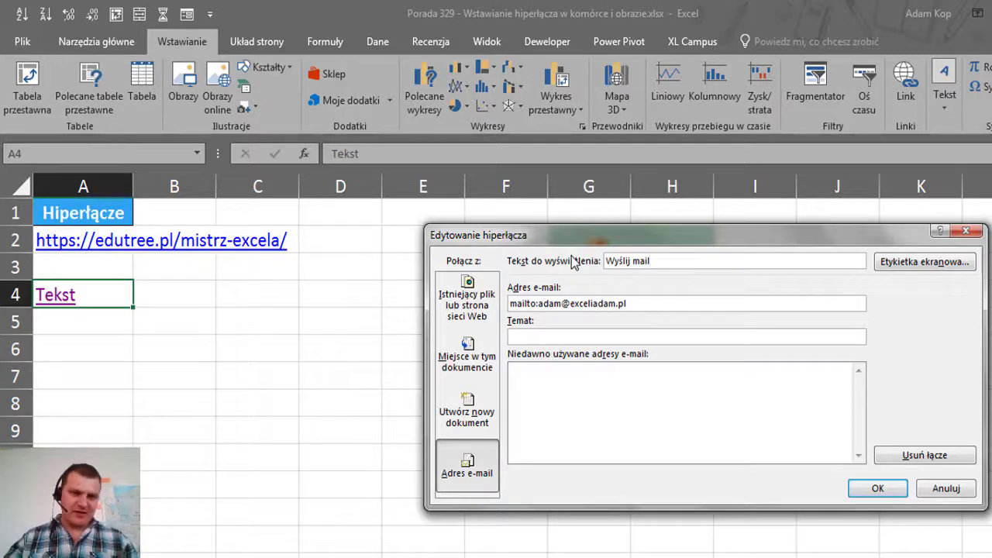
{"action": "left_click", "coordinate": [578, 333]}
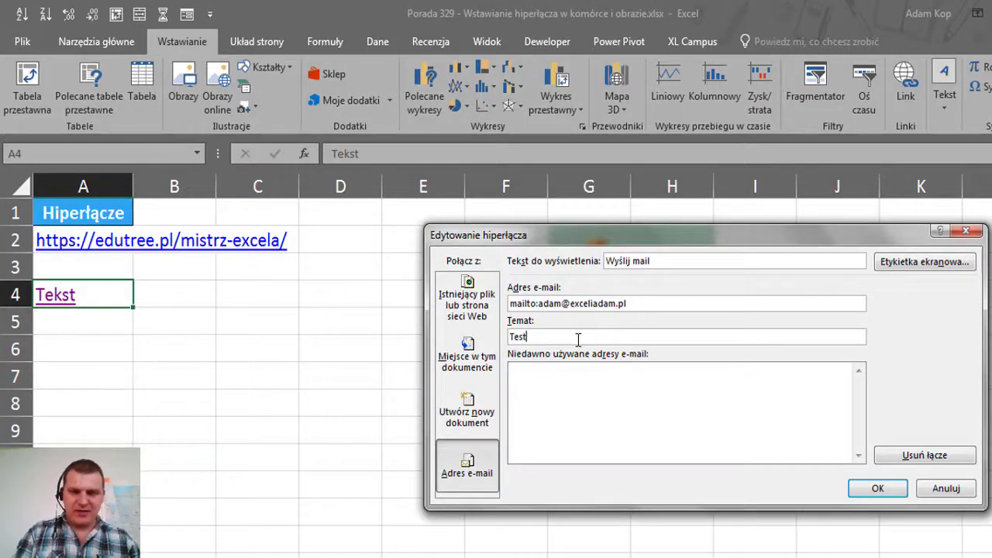
{"action": "key", "text": "Return"}
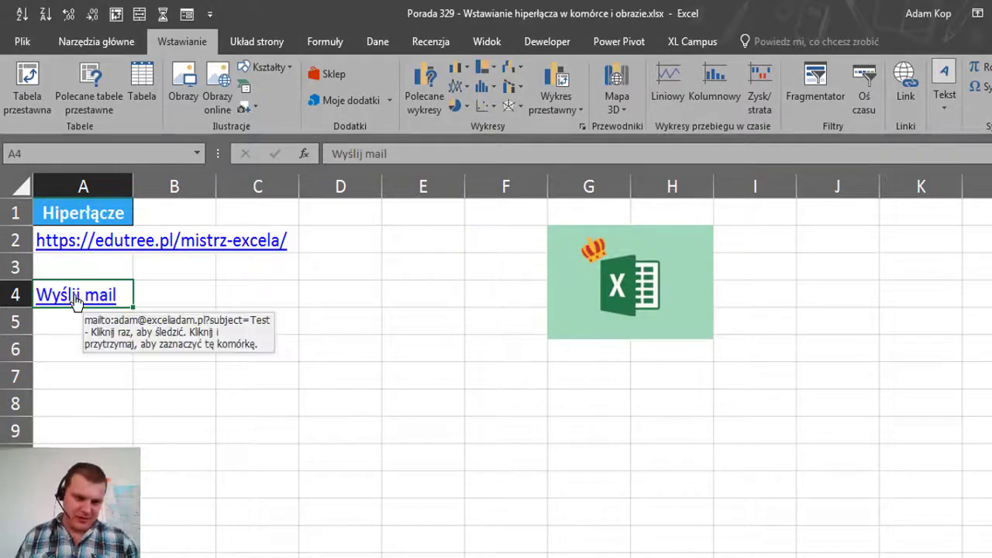
Click the Wyślij mail link in A4 and cancel the Outlook setup wizard it opens
{"action": "left_click", "coordinate": [77, 301]}
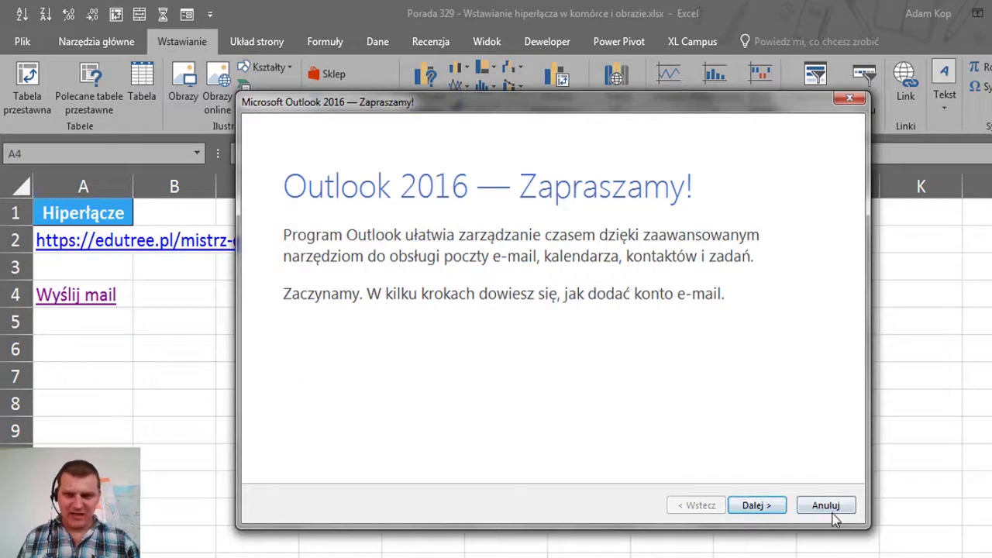
{"action": "left_click", "coordinate": [827, 507]}
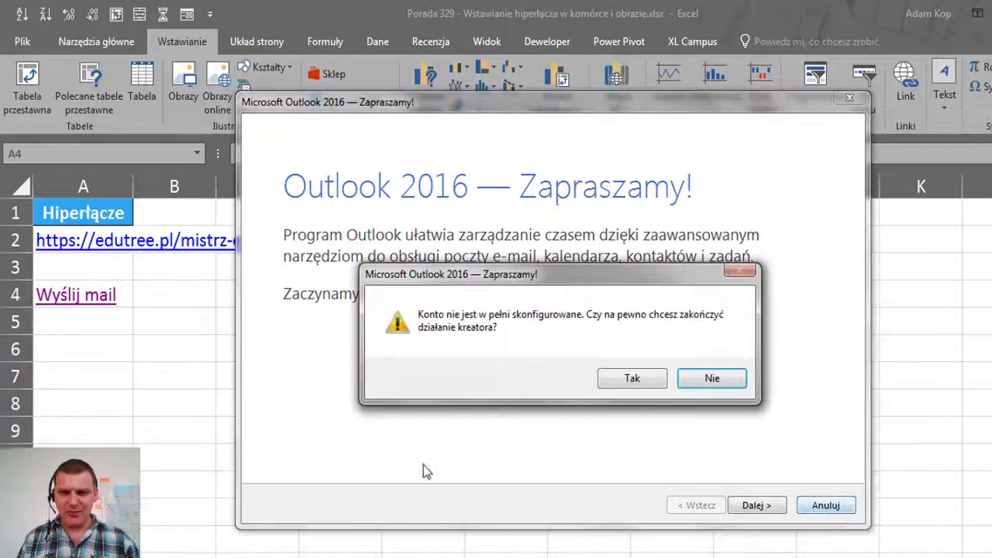
{"action": "left_click", "coordinate": [631, 380]}
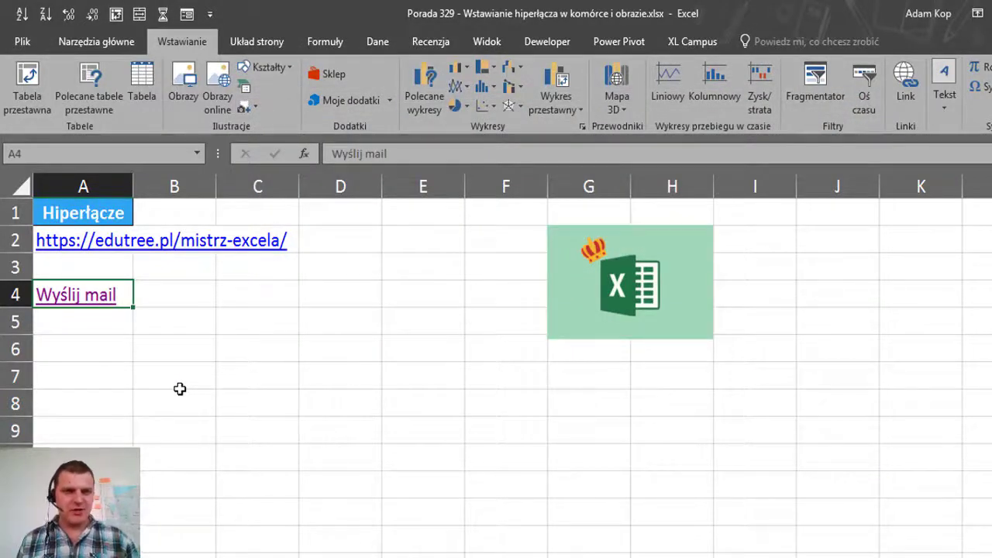
Drag the Excel logo picture down-left to sit around F3:H7
{"action": "left_click", "coordinate": [110, 268]}
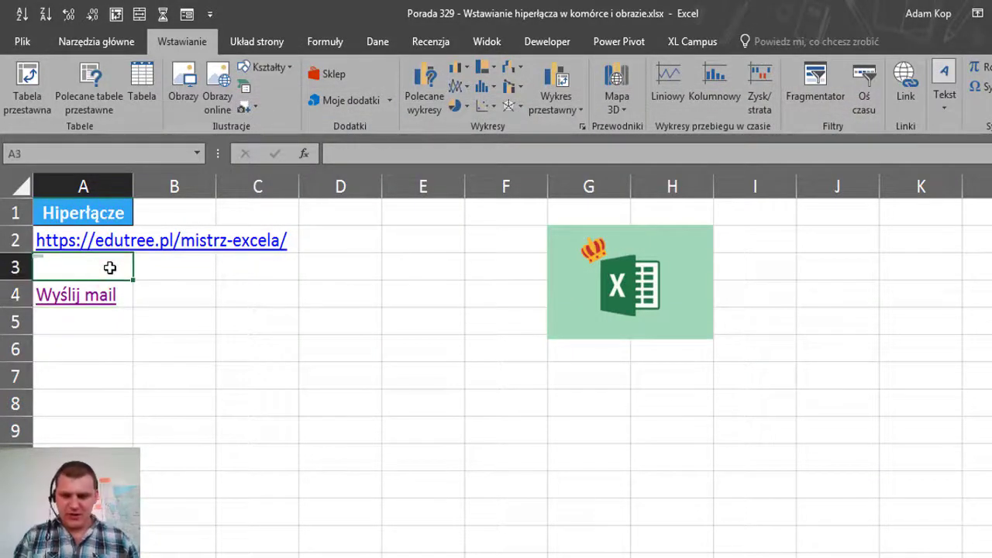
{"action": "key", "text": "Up"}
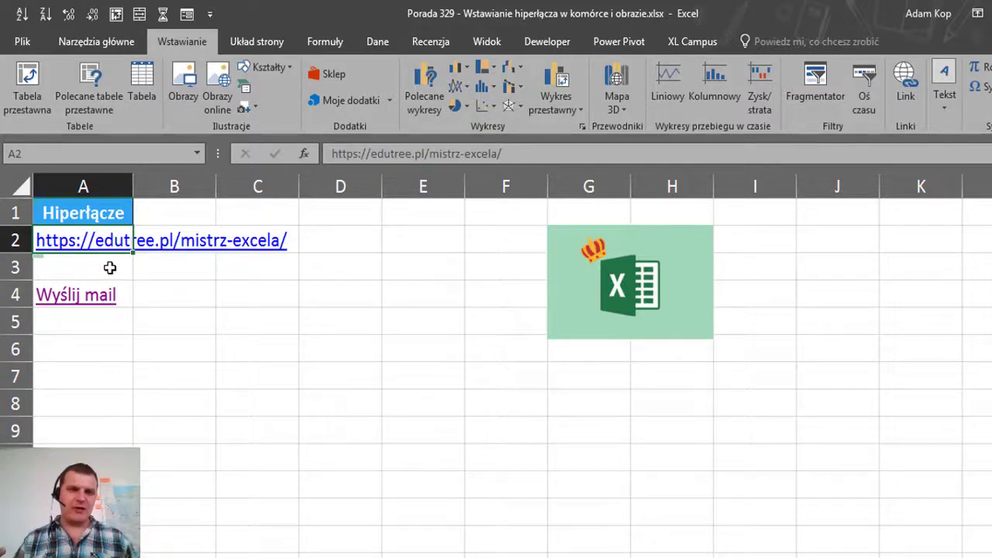
{"action": "left_click_drag", "start_coordinate": [606, 285], "coordinate": [560, 318]}
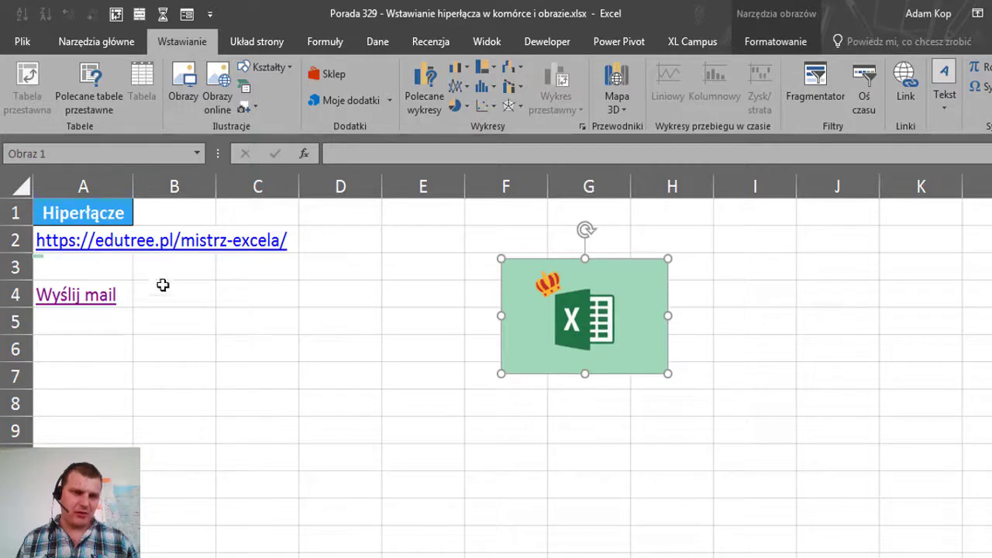
{"action": "left_click", "coordinate": [104, 261]}
Inspect A2's hyperlink settings and close them without changes
{"action": "key", "text": "Up"}
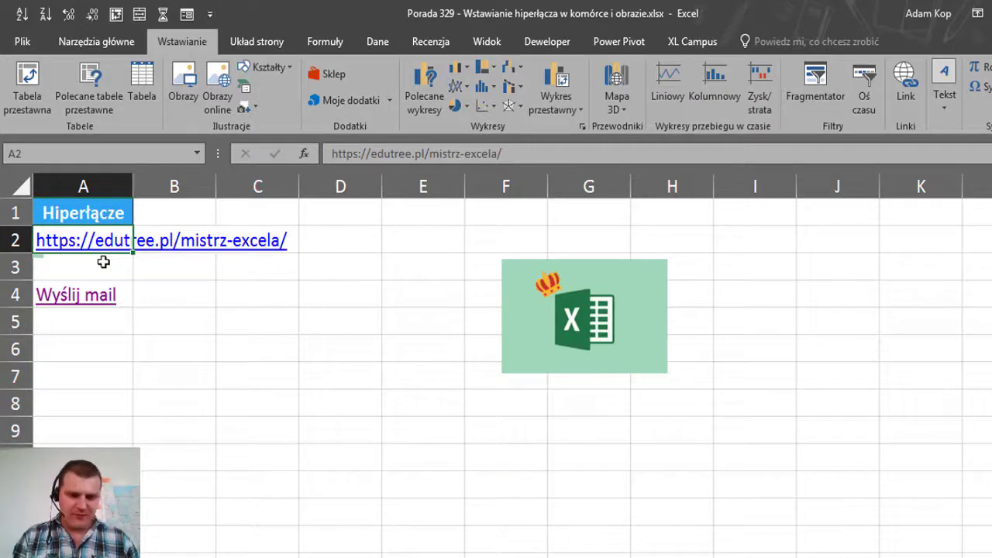
{"action": "key", "text": "ctrl+k"}
{"action": "key", "text": "ctrl+c"}
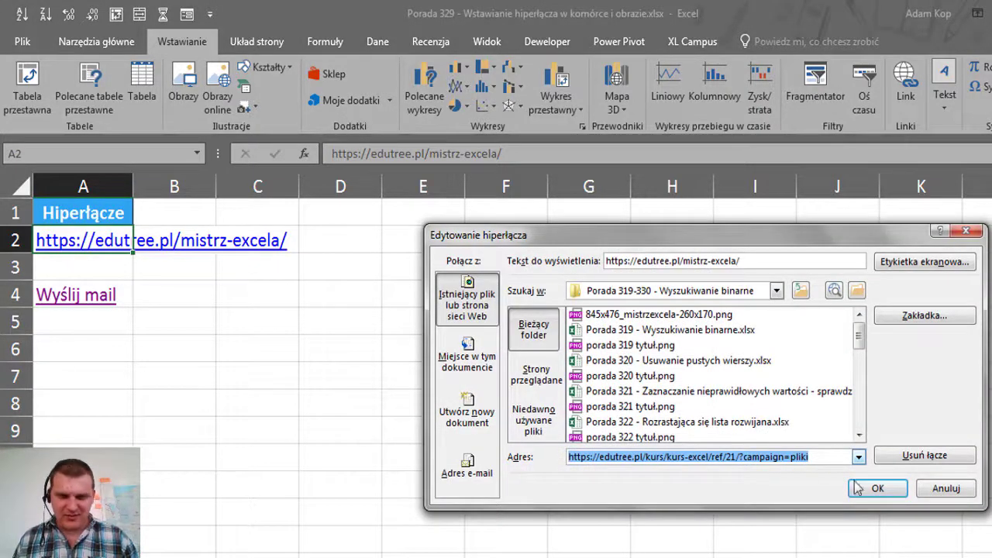
{"action": "left_click", "coordinate": [948, 486]}
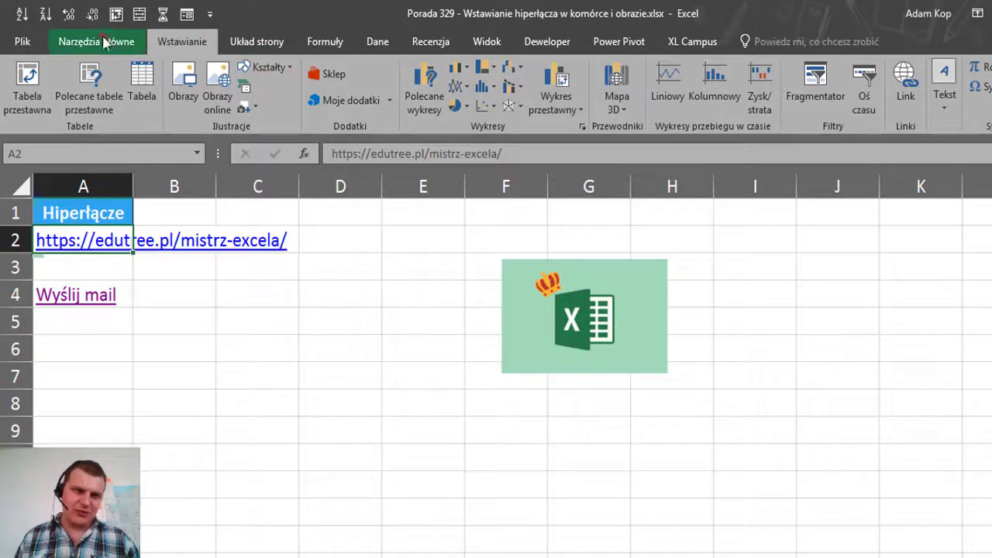
On the Home tab, view the Wyczyść options including Usuń hiperlinki, applying none
{"action": "left_click", "coordinate": [103, 42]}
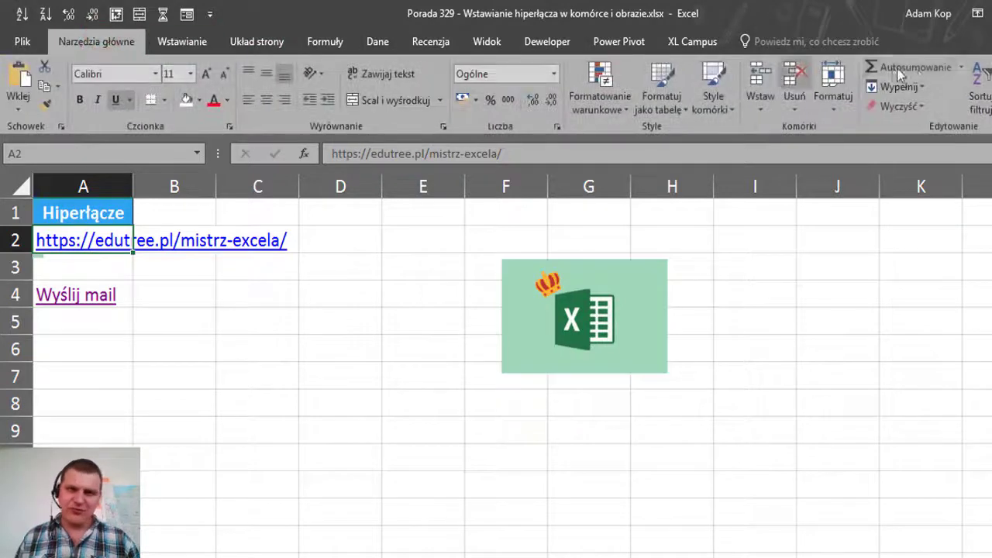
{"action": "left_click", "coordinate": [922, 108]}
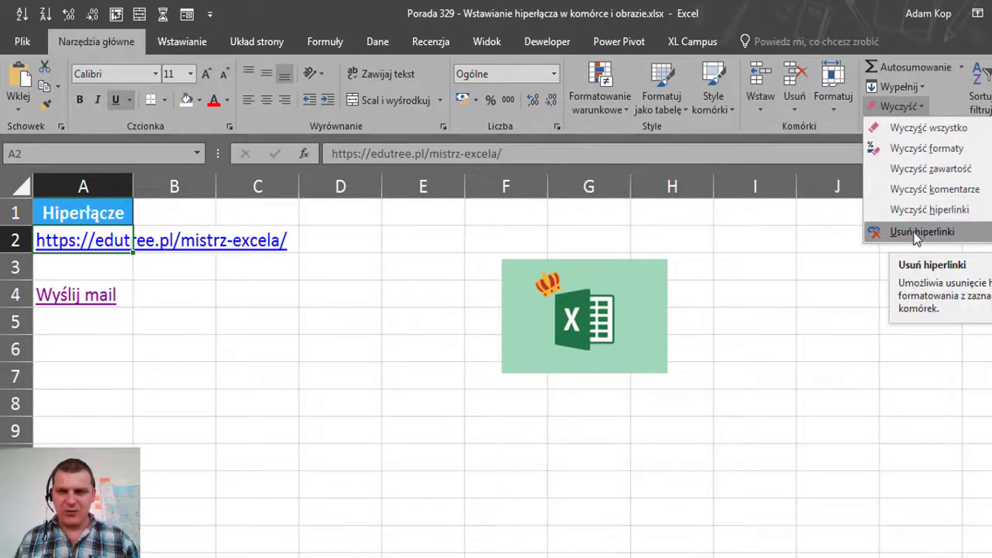
{"action": "left_click", "coordinate": [805, 286]}
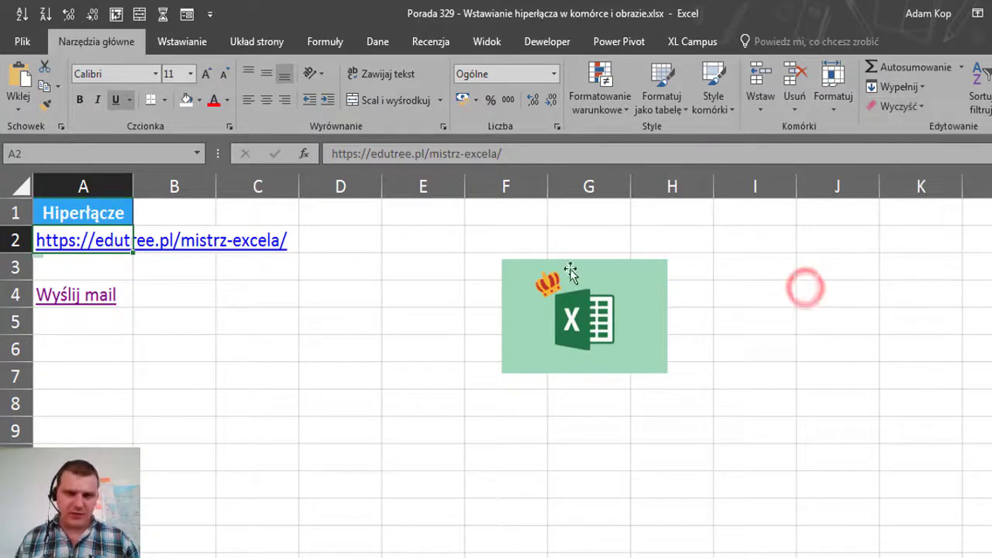
Hyperlink the Excel logo picture to the pasted edutree.pl Excel course web address
{"action": "left_click", "coordinate": [582, 275]}
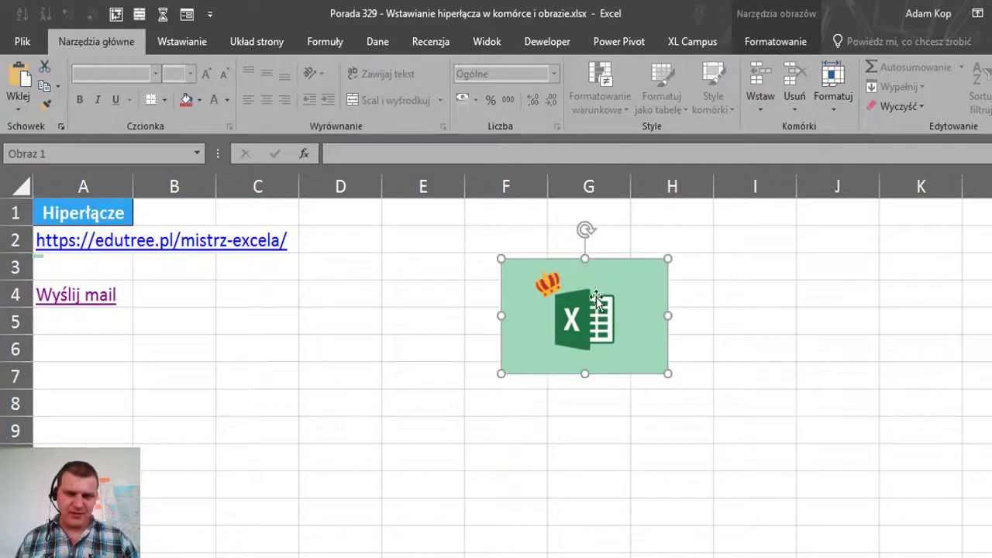
{"action": "right_click", "coordinate": [602, 281]}
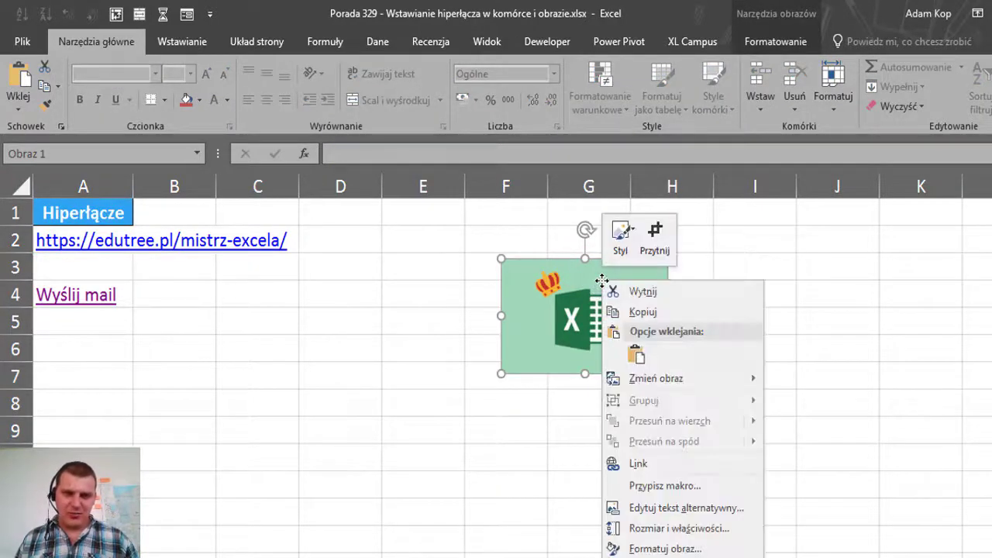
{"action": "left_click", "coordinate": [665, 465]}
{"action": "left_click", "coordinate": [921, 321]}
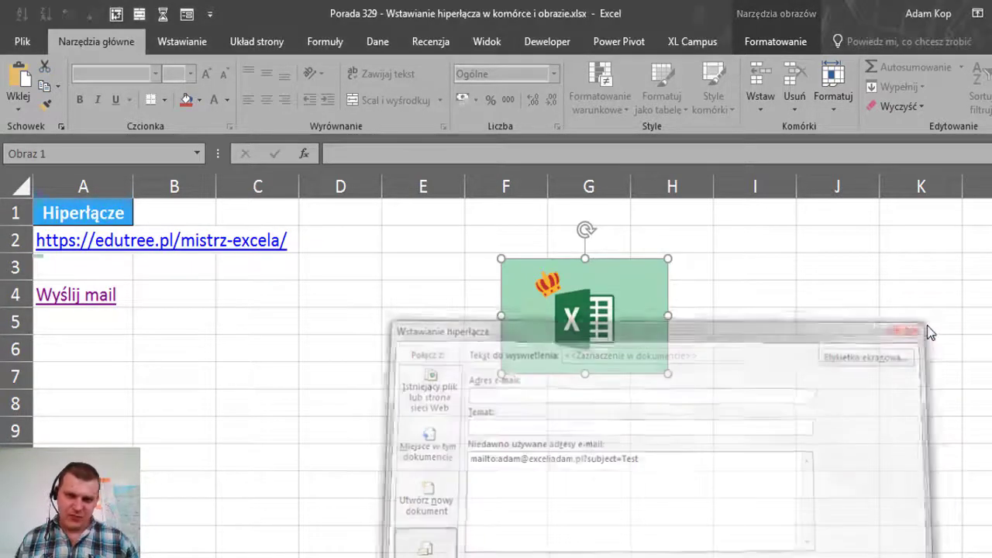
{"action": "key", "text": "ctrl+k"}
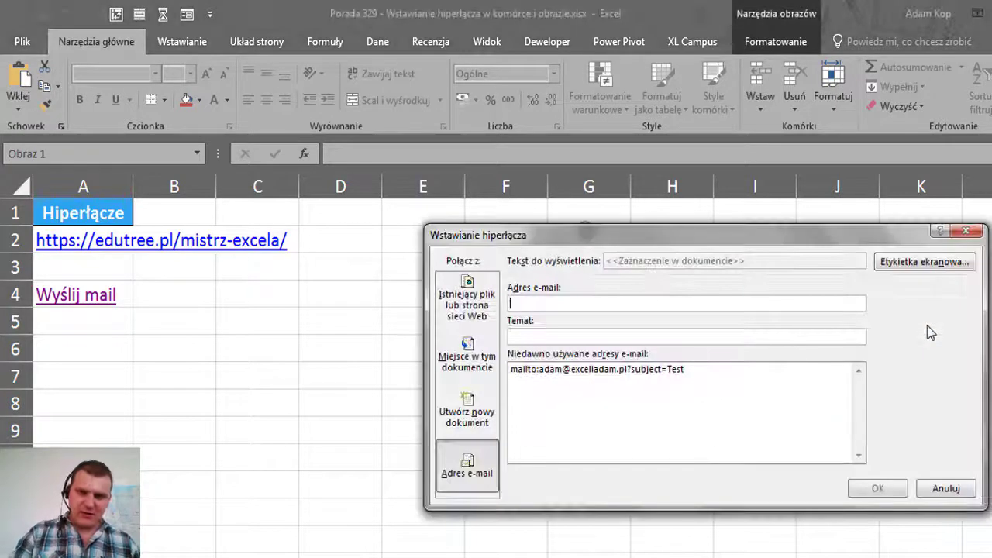
{"action": "left_click", "coordinate": [466, 298]}
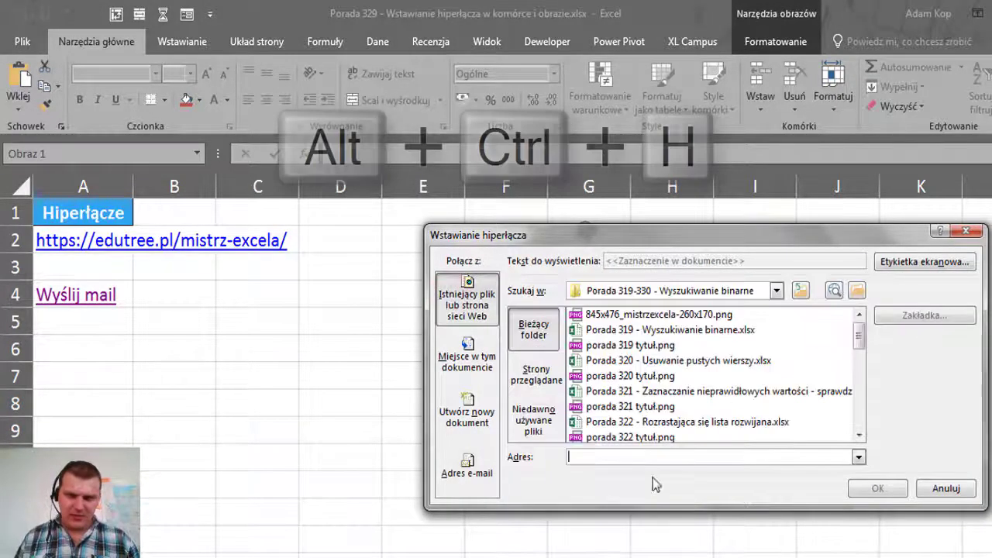
{"action": "key", "text": "ctrl+v"}
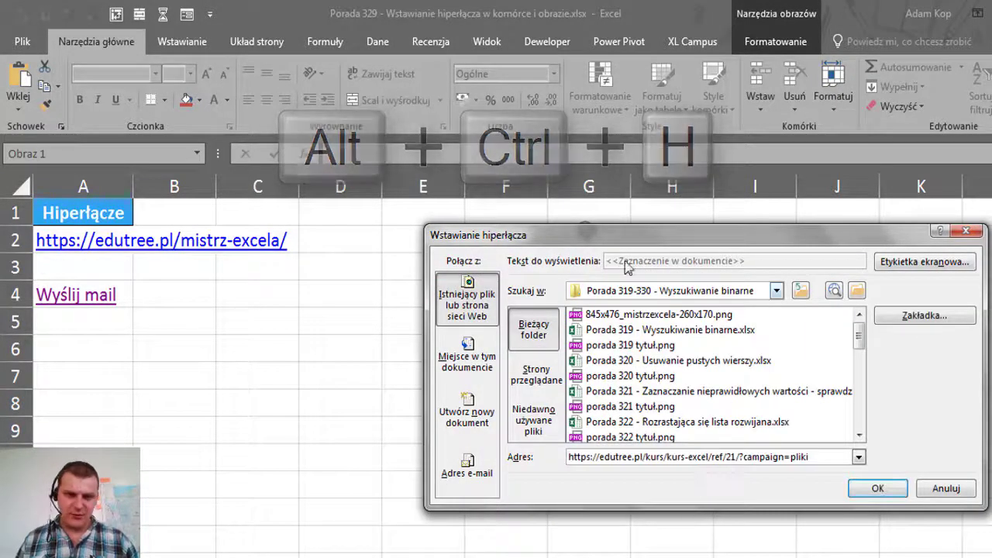
{"action": "left_click_drag", "start_coordinate": [687, 237], "coordinate": [648, 330]}
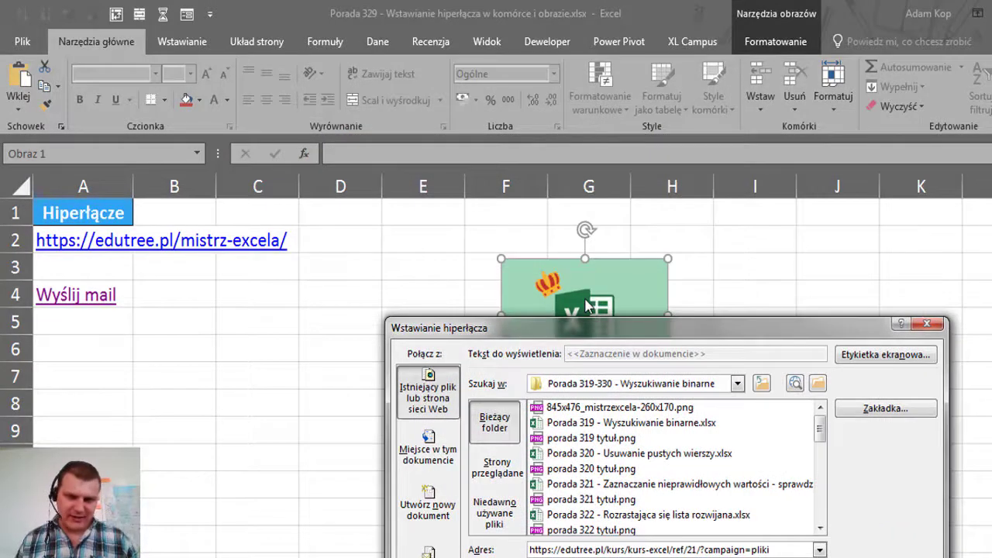
{"action": "key", "text": "Return"}
{"action": "left_click", "coordinate": [760, 300]}
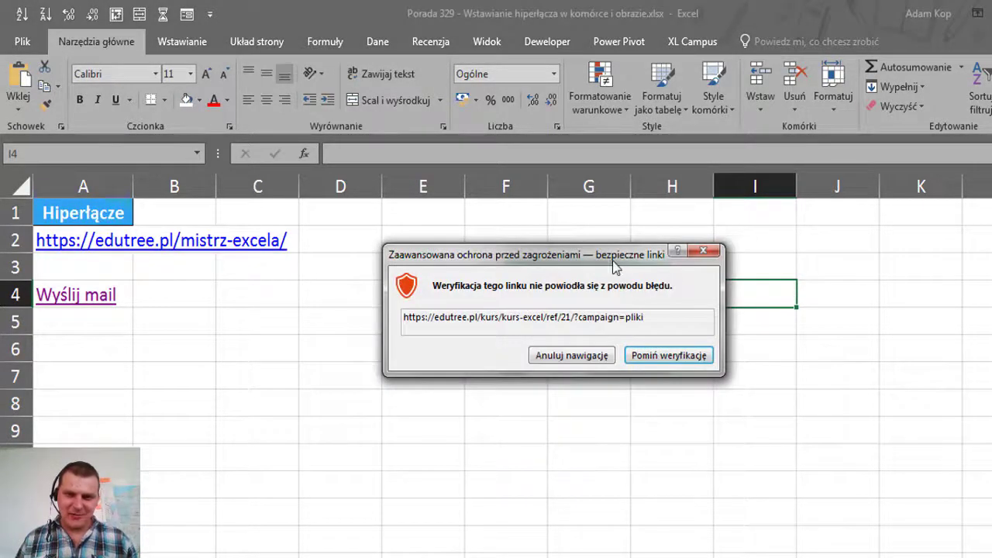
Close the safe-links verification error warning that appeared over the sheet
{"action": "left_click", "coordinate": [612, 258]}
{"action": "left_click_drag", "start_coordinate": [417, 314], "coordinate": [404, 324]}
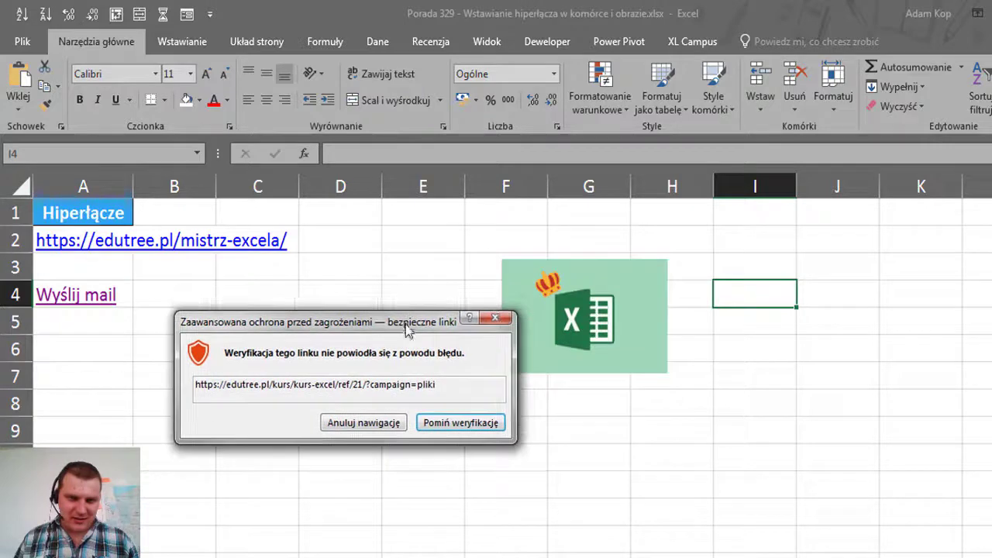
{"action": "left_click", "coordinate": [496, 323]}
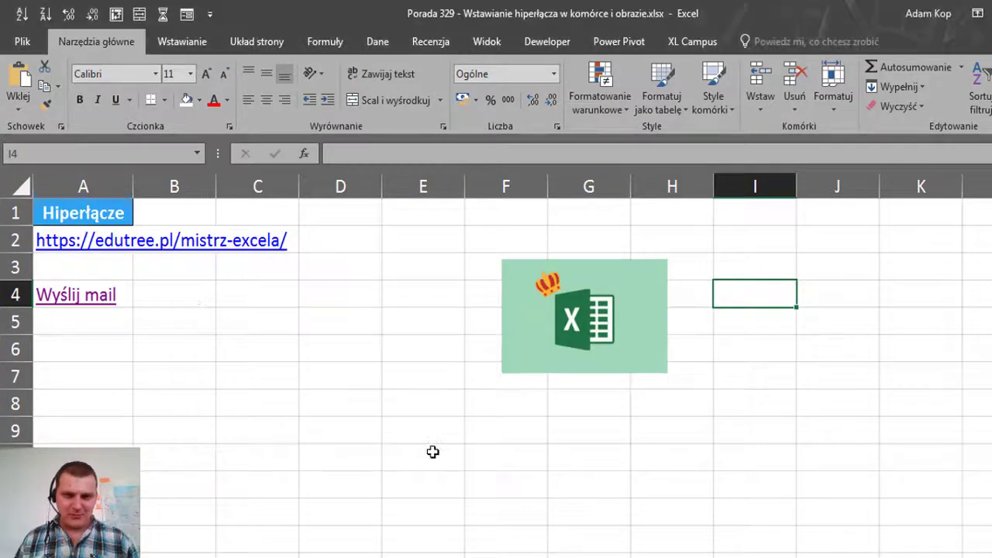